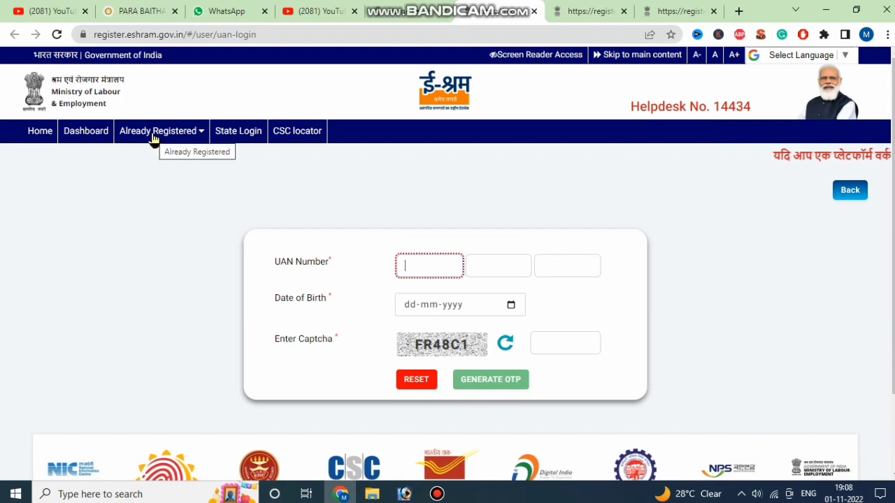
Open Update Profile from the Already Registered menu to reach the mobile-number login
click(148, 165)
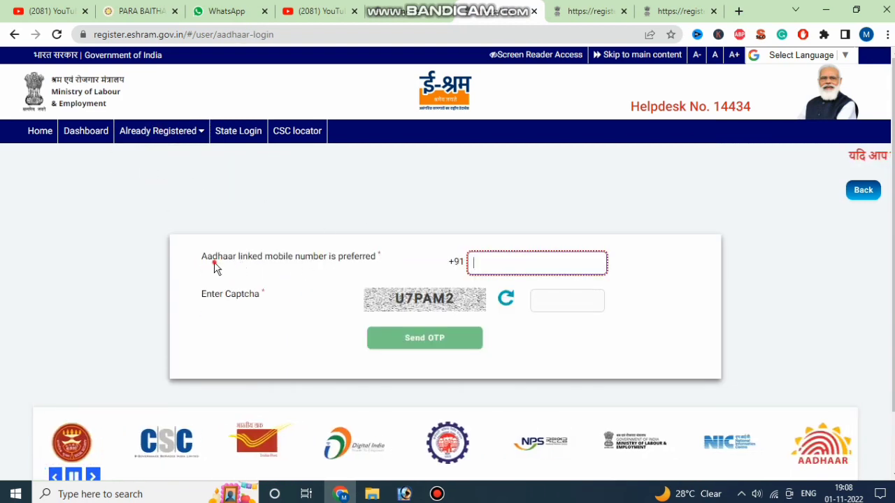
Enter the registered mobile number and the captcha, then request a login OTP
drag(213, 257, 364, 277)
click(364, 275)
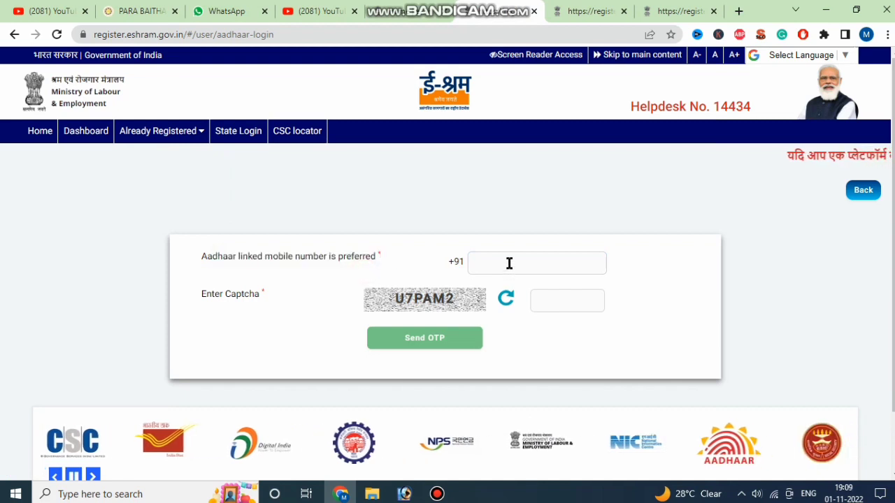
click(509, 259)
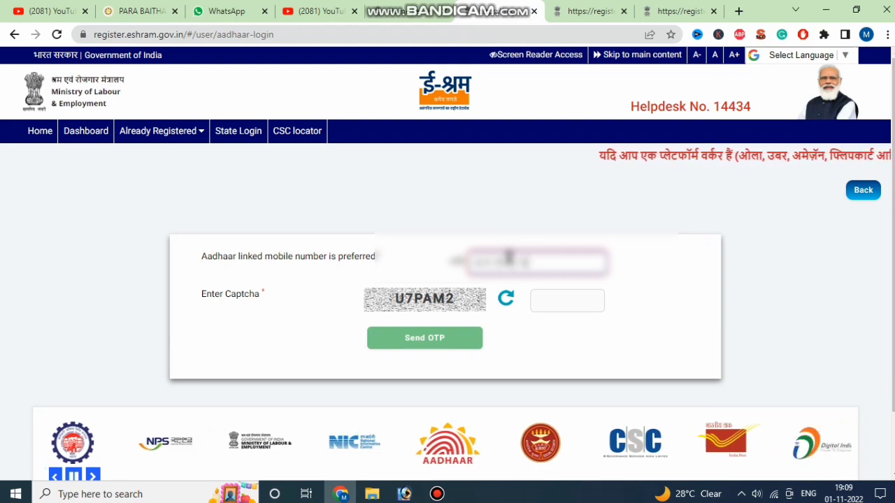
click(582, 291)
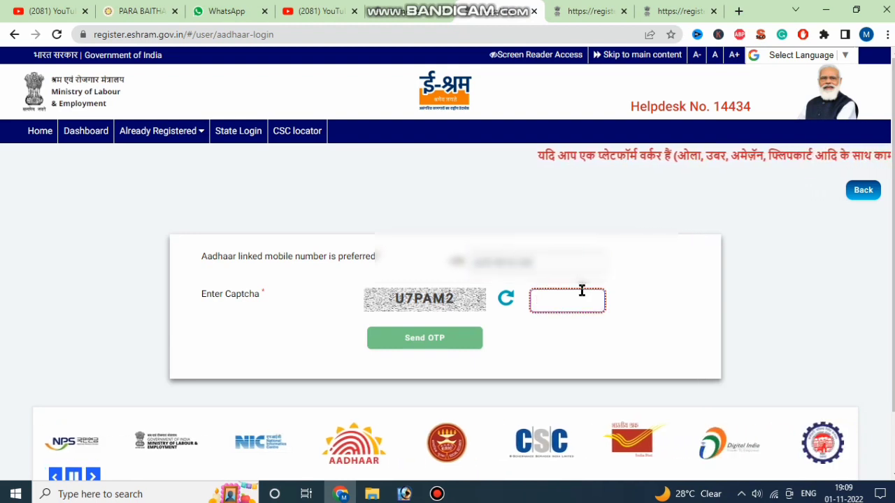
text(U7)
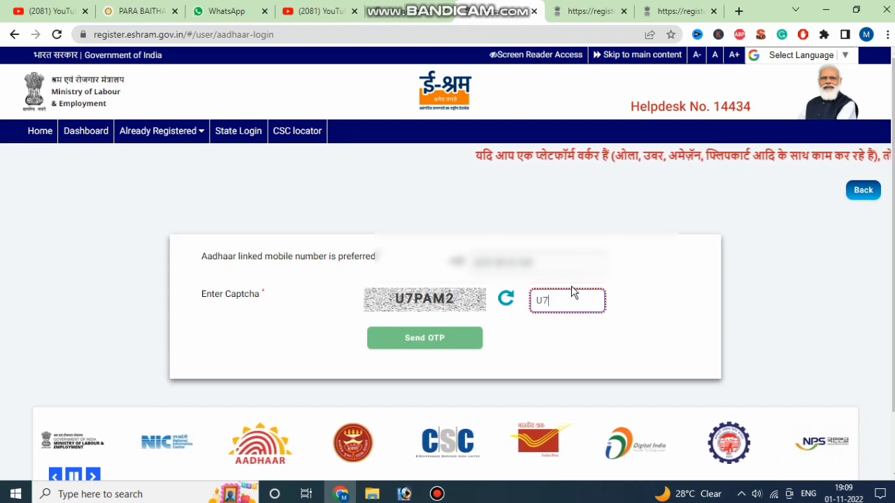
text(PA)
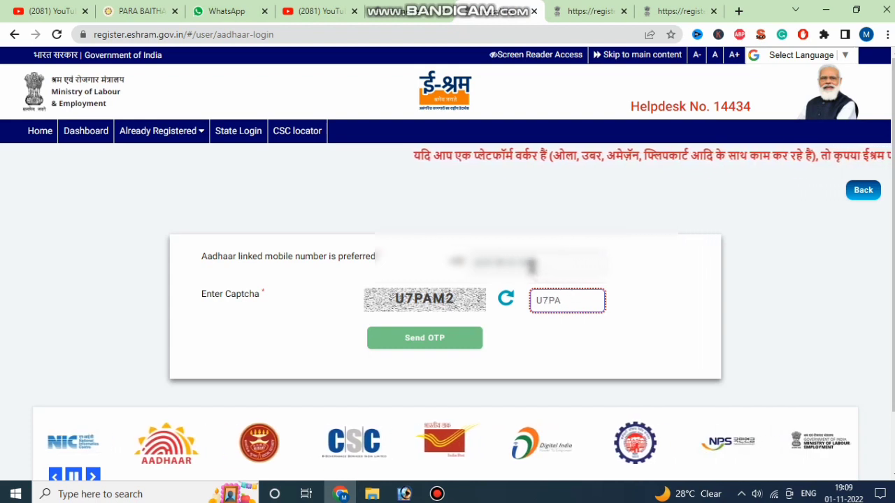
text(M2)
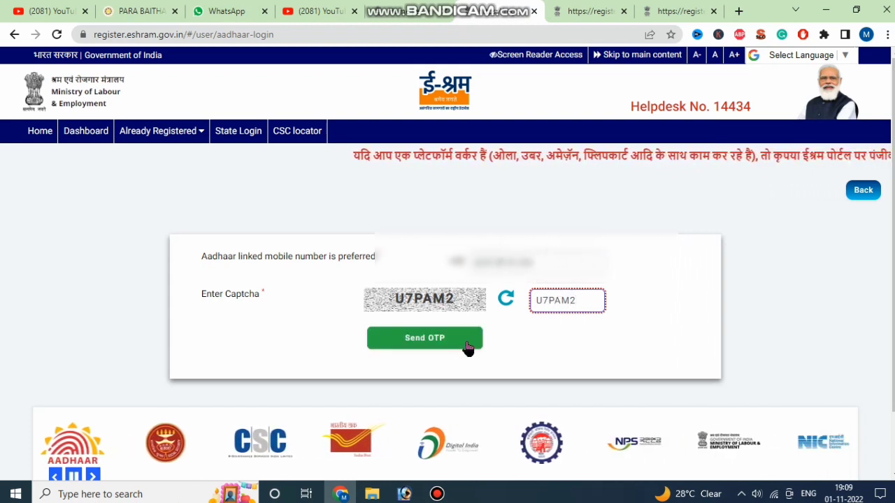
click(455, 343)
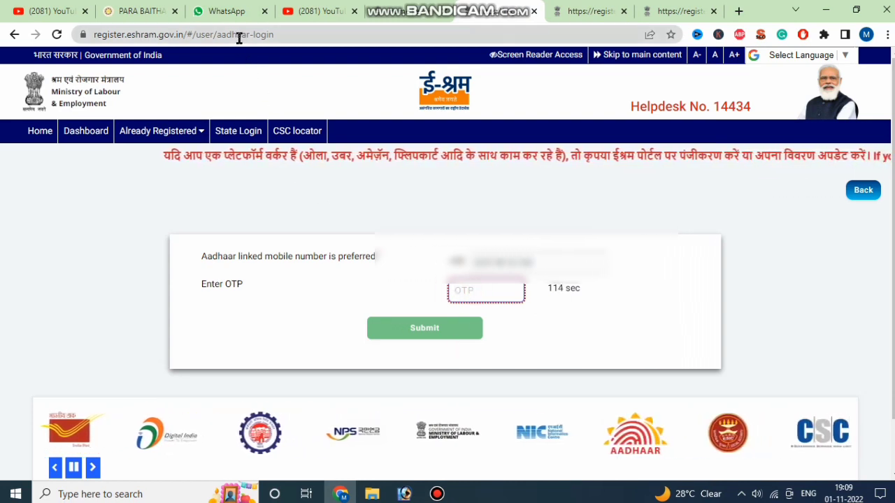
Enter the OTP received on the mobile and submit it to log in
mouse_move(214, 20)
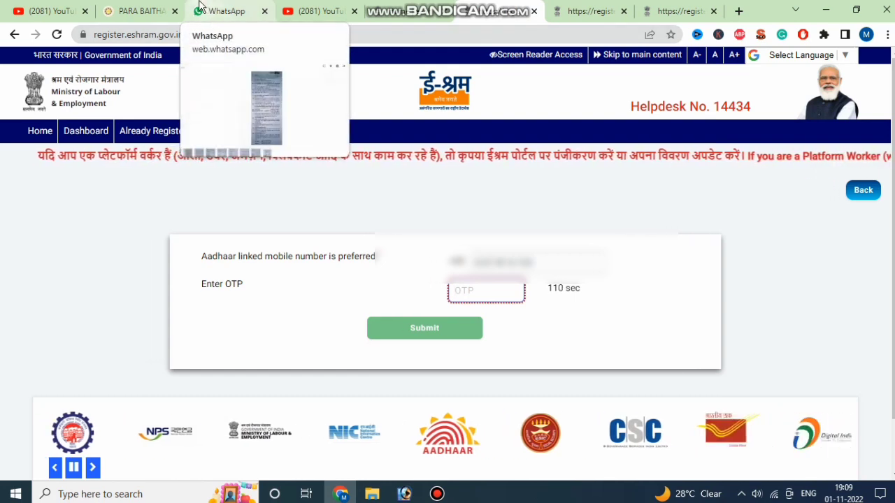
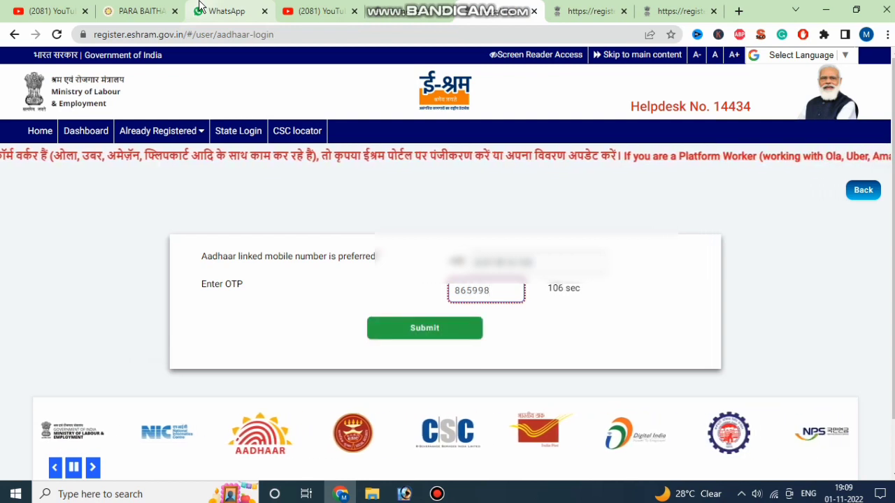
click(416, 330)
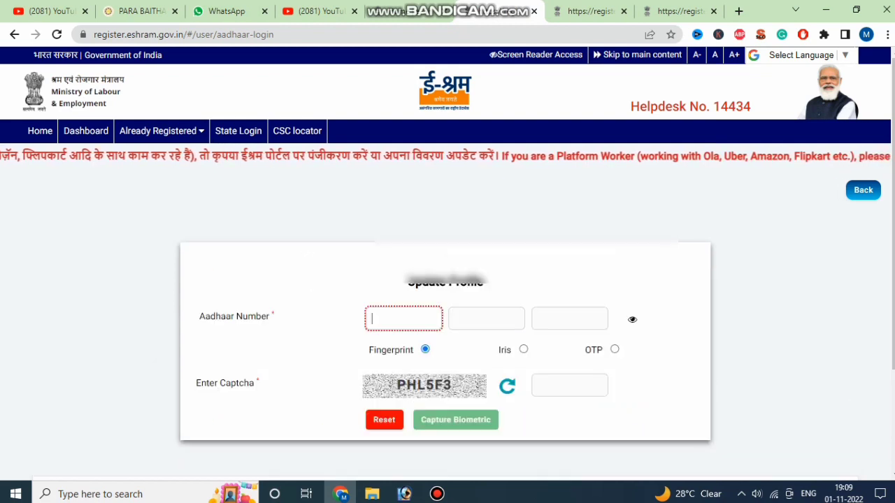
Enter the Aadhaar number, choose OTP verification, fill in the captcha and submit
drag(207, 315, 424, 312)
click(411, 311)
text(••••••••••)
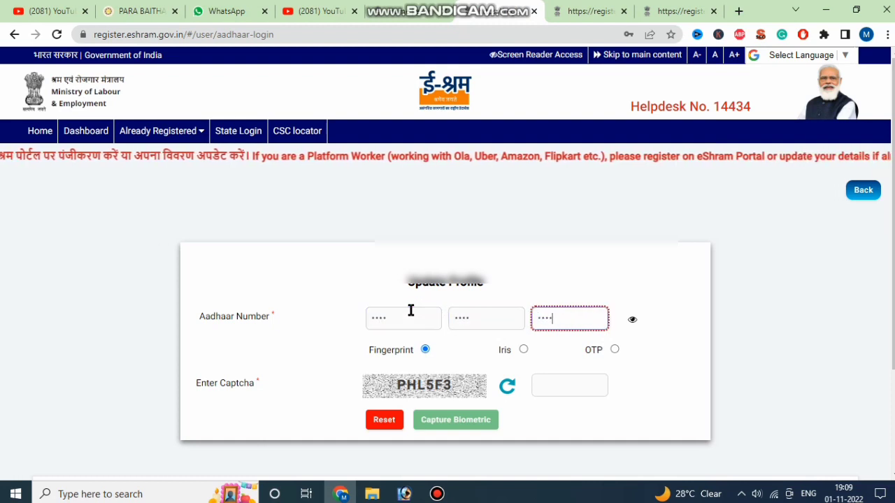
click(615, 351)
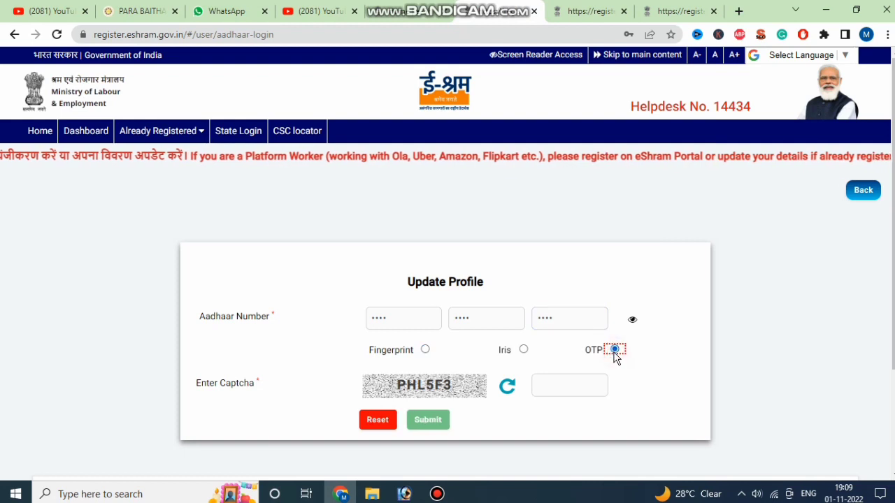
drag(199, 386, 265, 389)
click(260, 383)
click(562, 384)
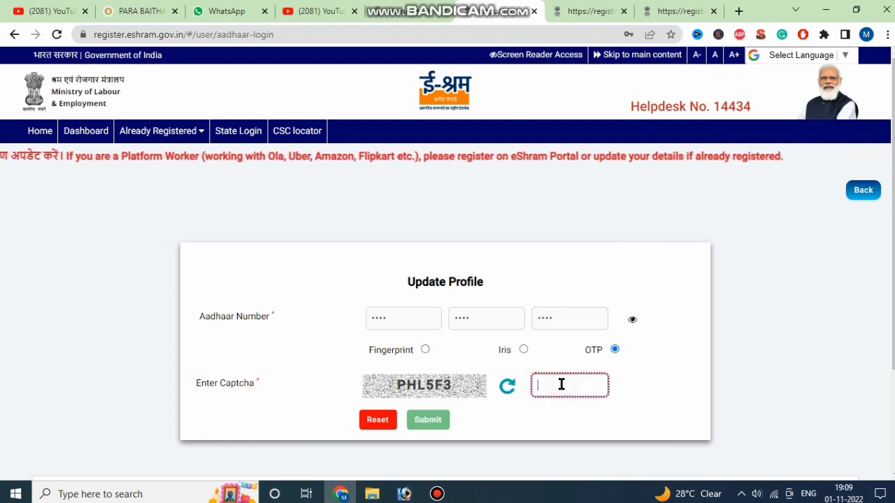
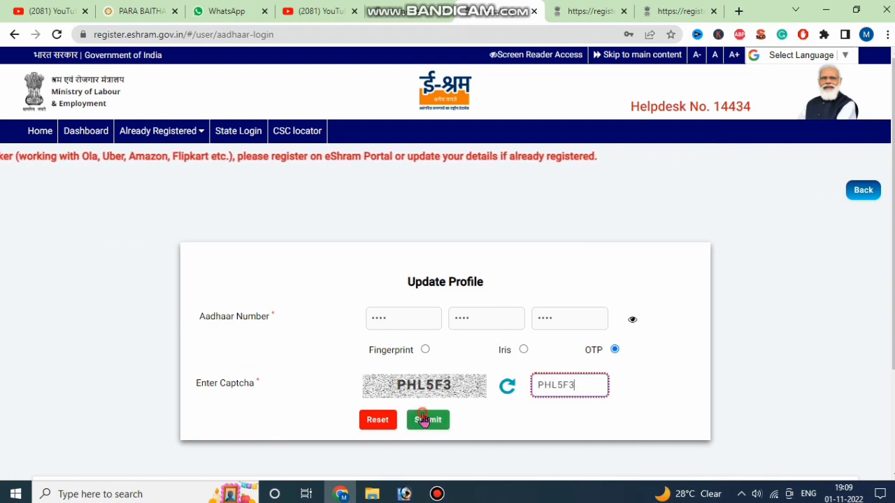
click(424, 419)
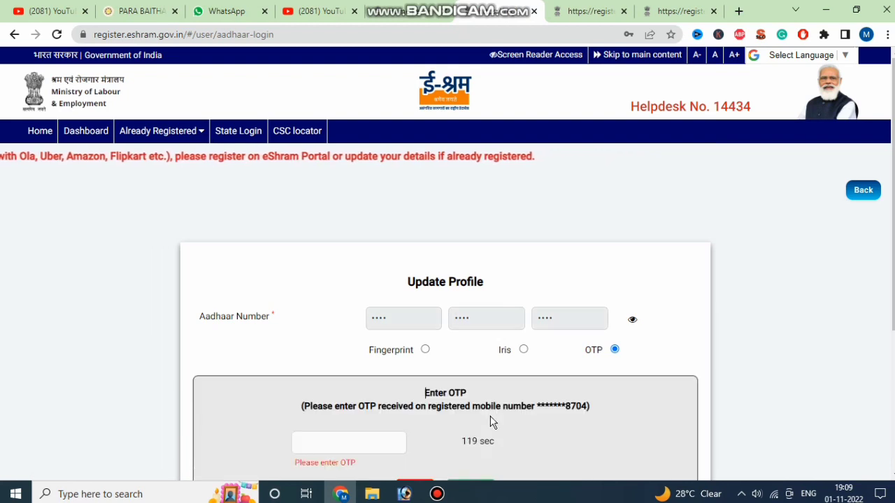
Enter the Aadhaar OTP and validate it
scroll(531, 407, down, 1)
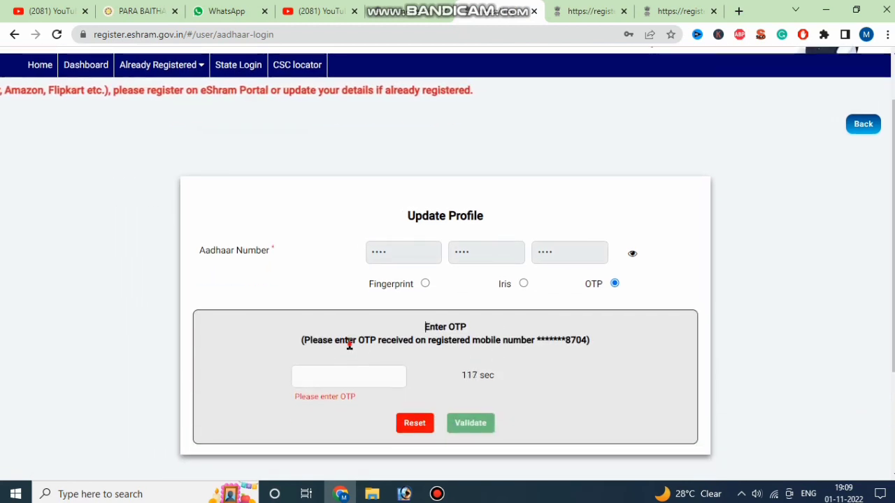
drag(350, 343, 579, 341)
click(365, 374)
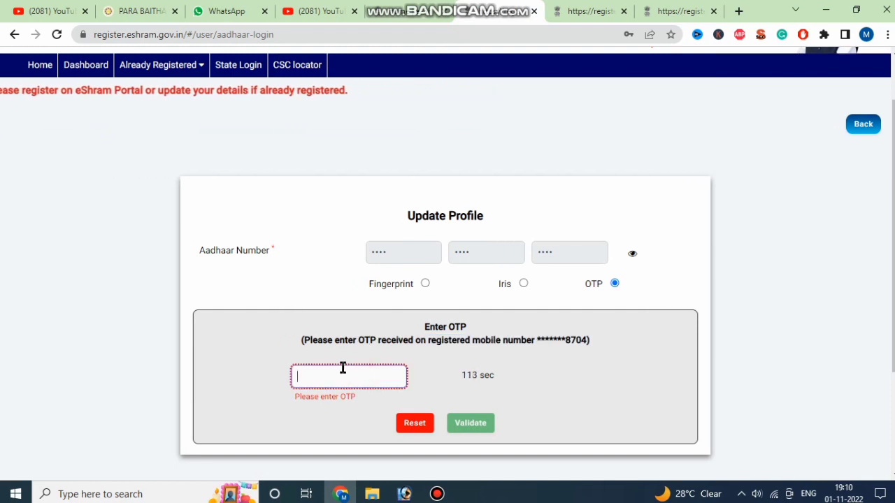
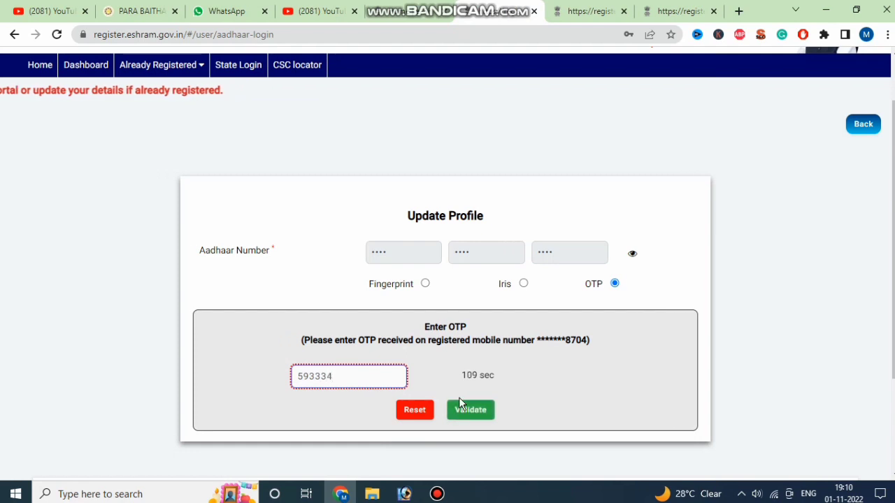
click(473, 413)
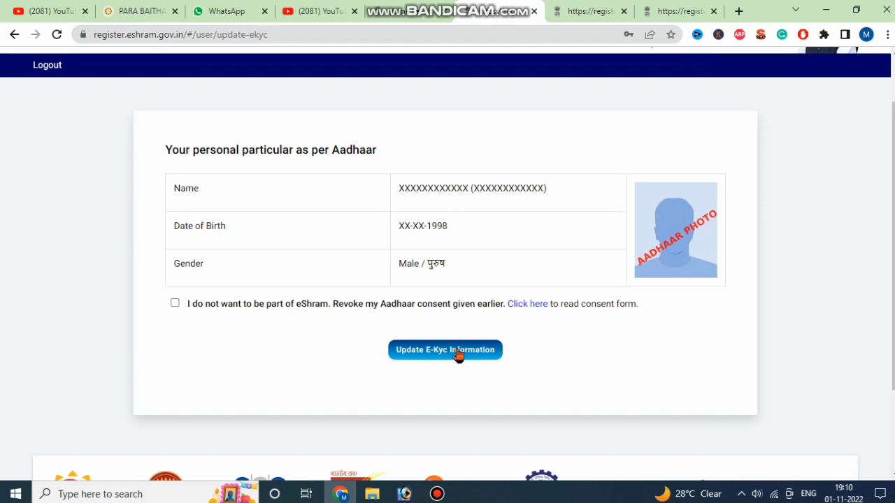
Leave the Aadhaar consent unrevoked and submit the e-KYC information update
drag(188, 306, 193, 301)
click(175, 303)
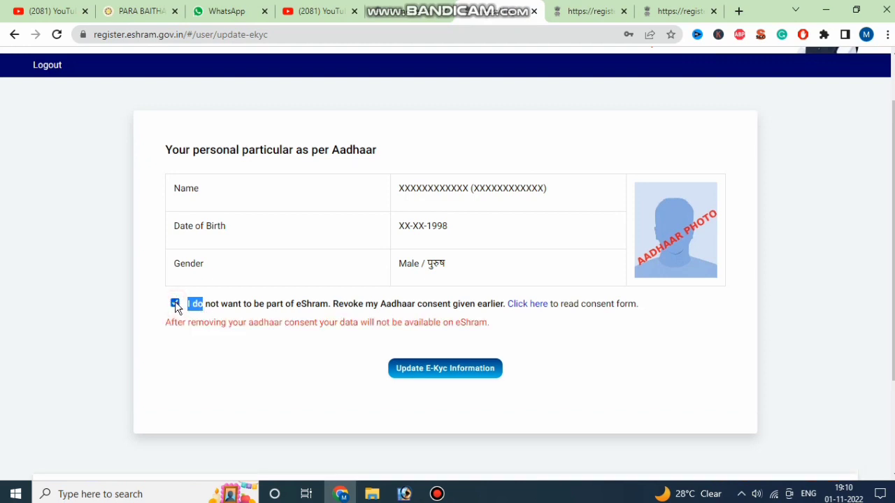
click(175, 303)
click(199, 323)
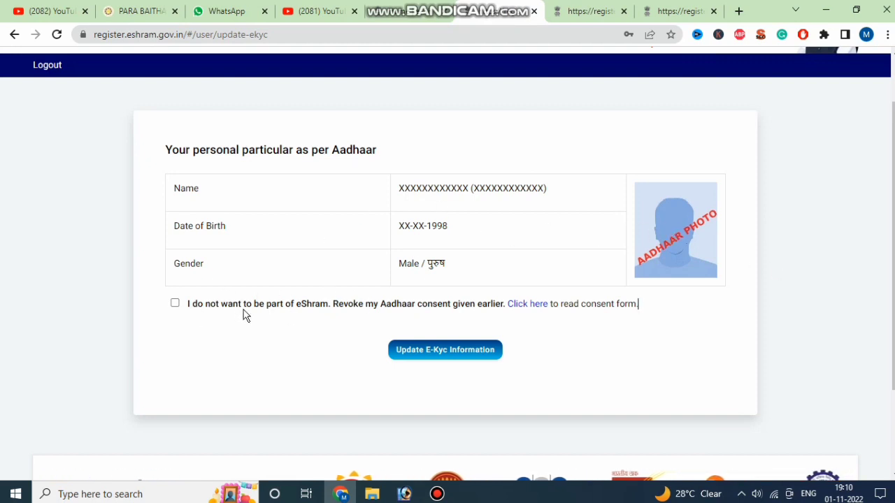
click(444, 353)
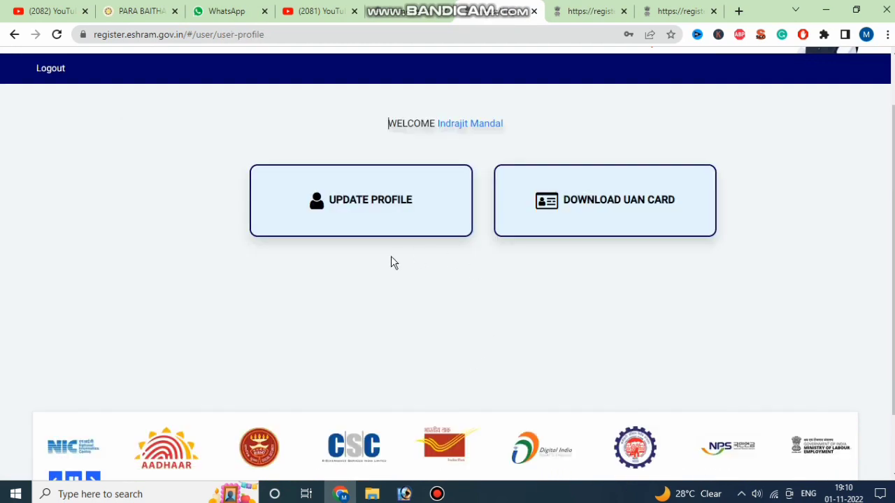
Open the Occupation & Skills section of Update Profile and confirm updating the worker data
click(368, 206)
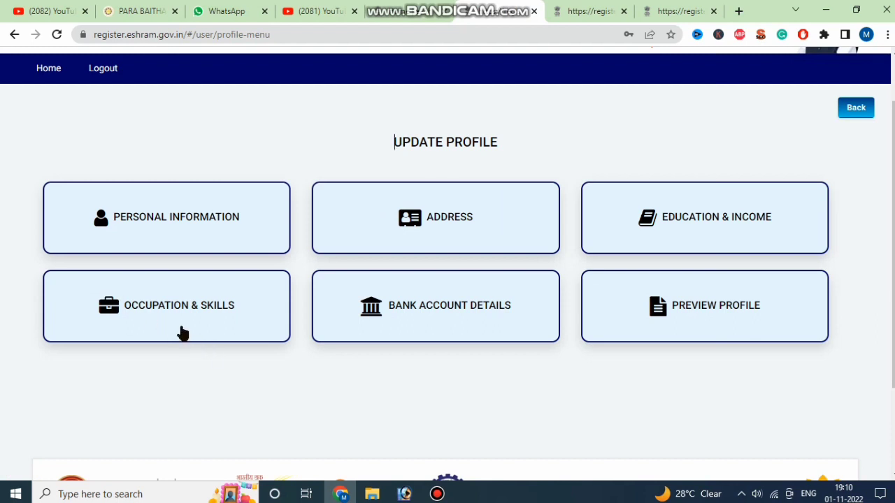
click(205, 308)
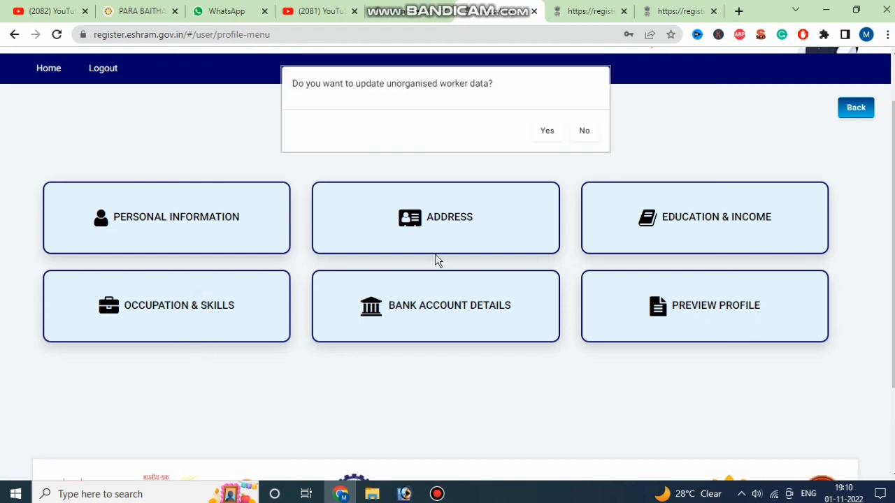
click(553, 133)
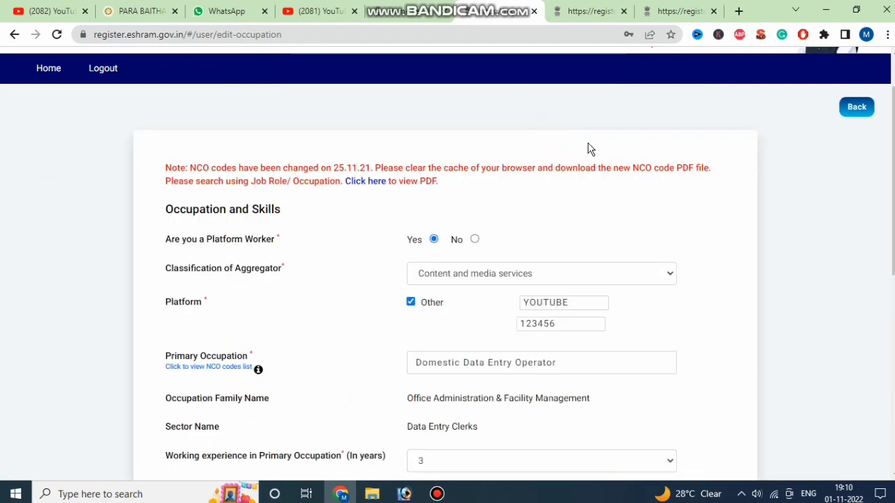
click(664, 175)
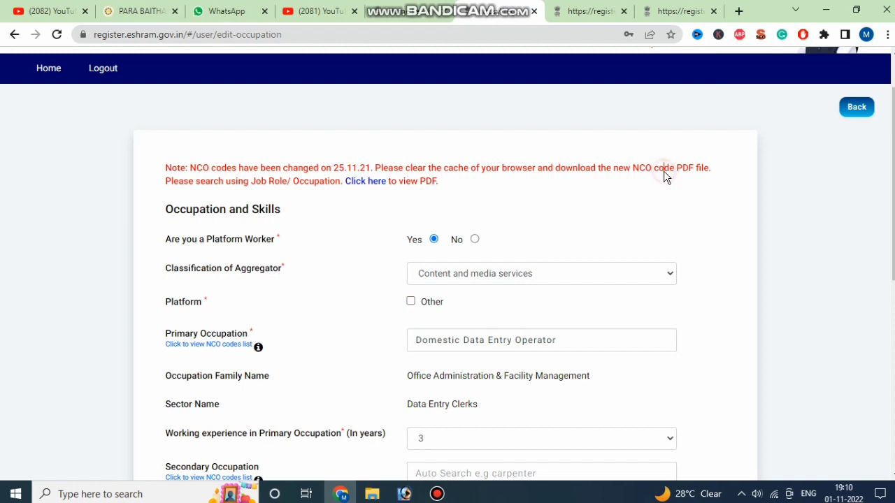
Switch Platform Worker to No and back to Yes, revealing Classification of Aggregator
click(474, 240)
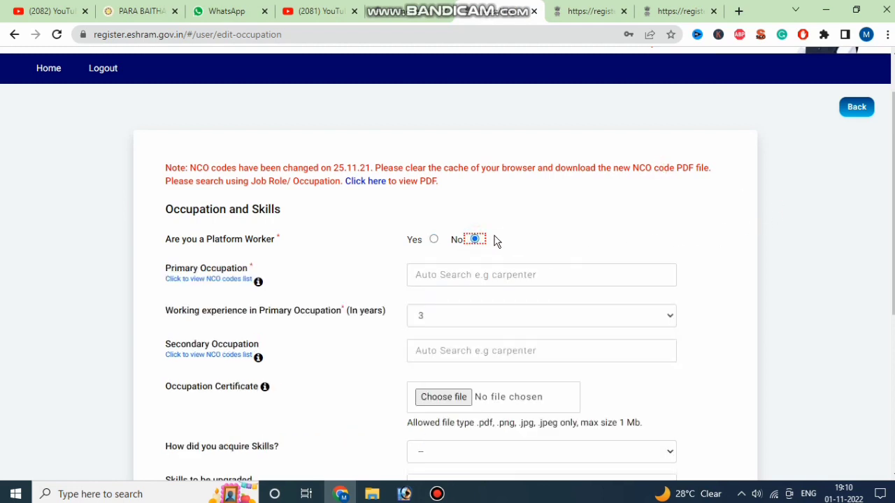
drag(168, 241, 305, 249)
click(309, 249)
click(475, 240)
drag(182, 244, 281, 248)
click(280, 241)
click(434, 241)
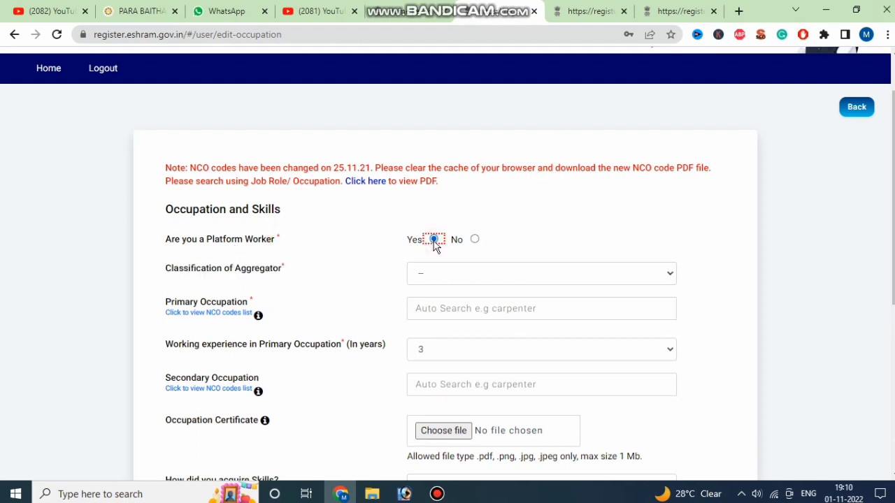
drag(166, 278, 314, 277)
click(312, 276)
Try Ride Sharing, Food and grocery delivery, Logistic, e-Market place and Professional services classifications
click(446, 274)
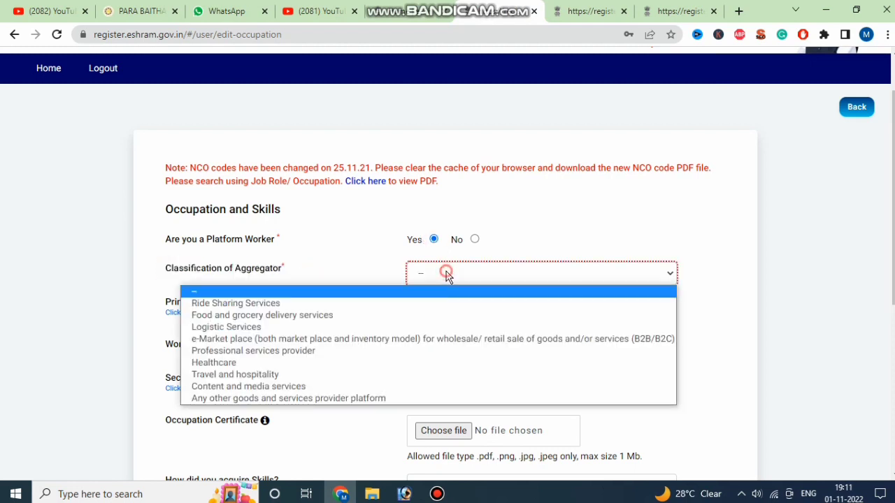
click(283, 304)
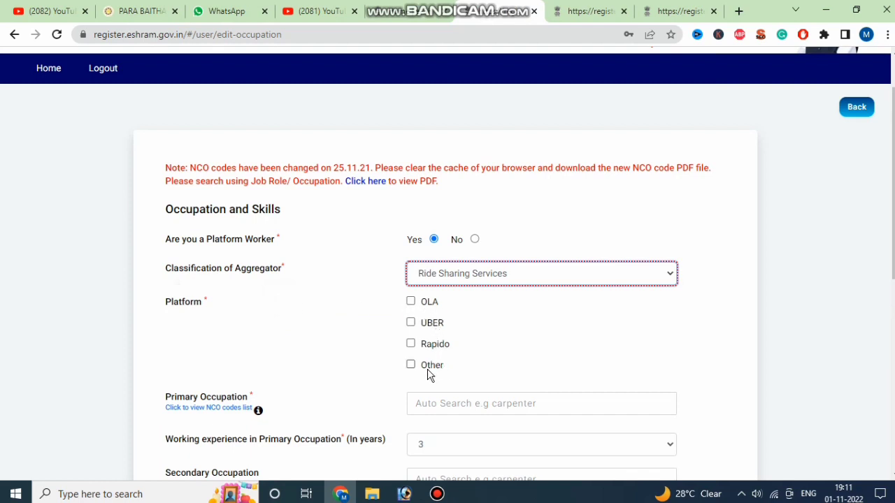
click(480, 278)
click(278, 316)
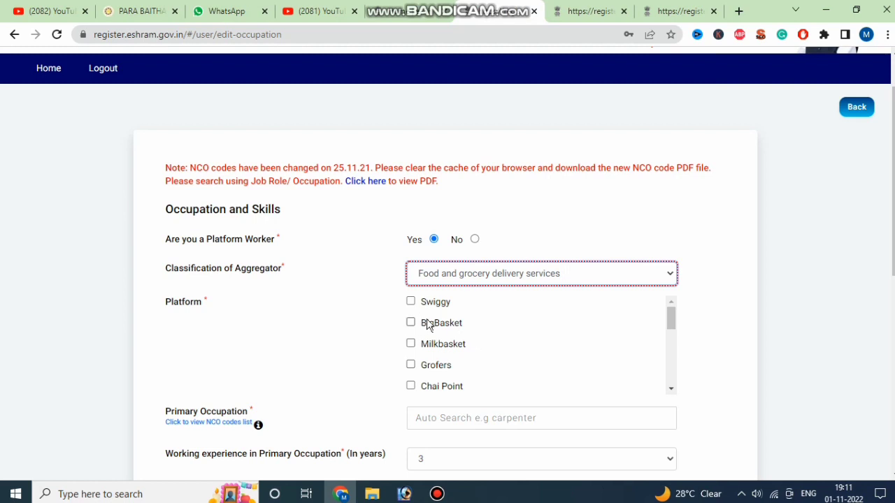
click(471, 275)
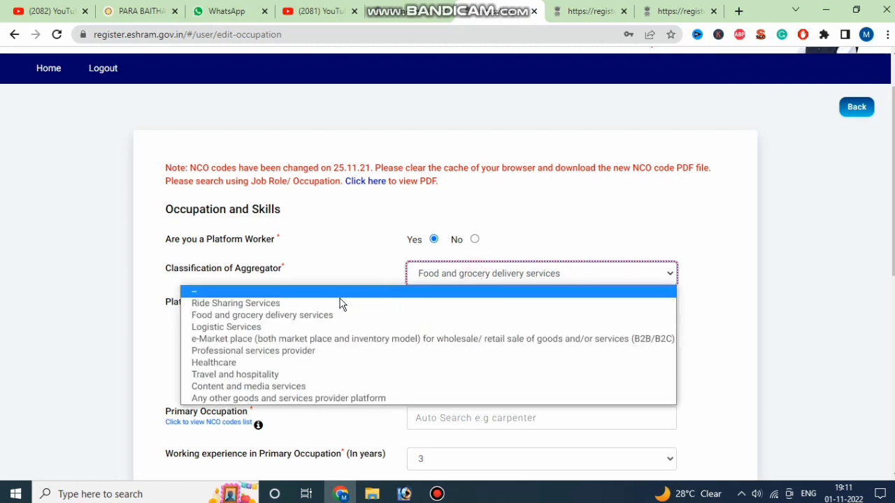
click(292, 327)
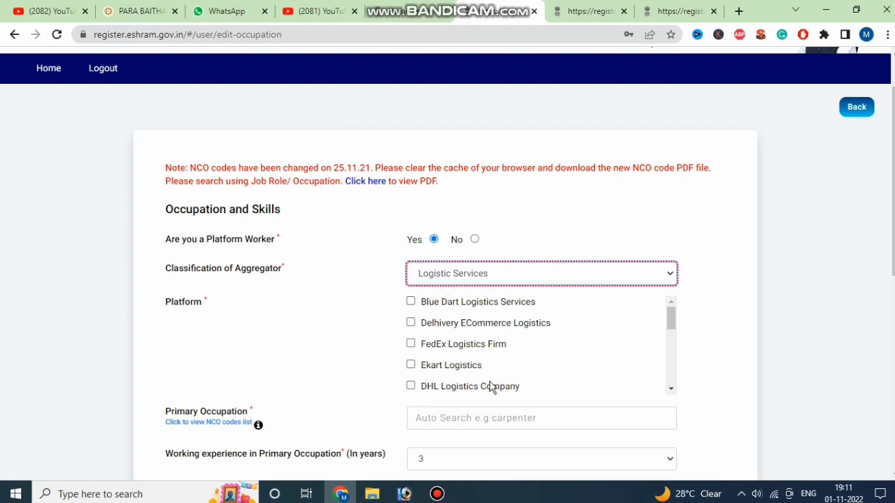
click(484, 279)
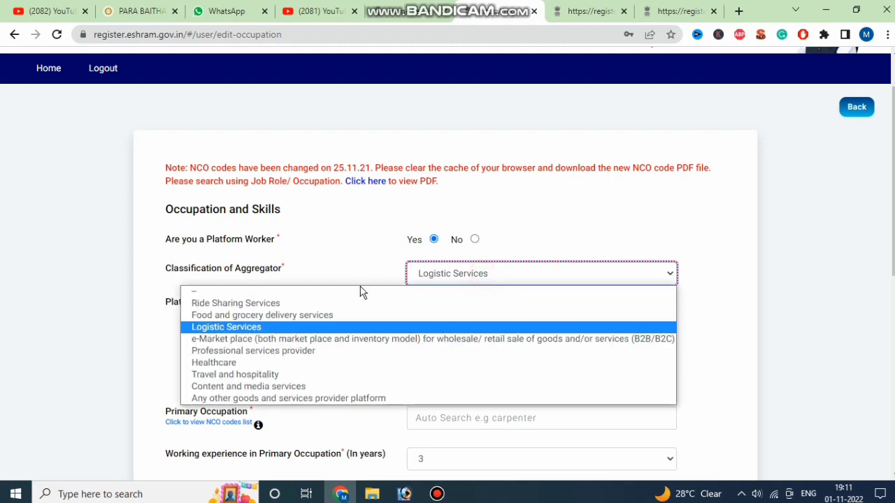
click(330, 339)
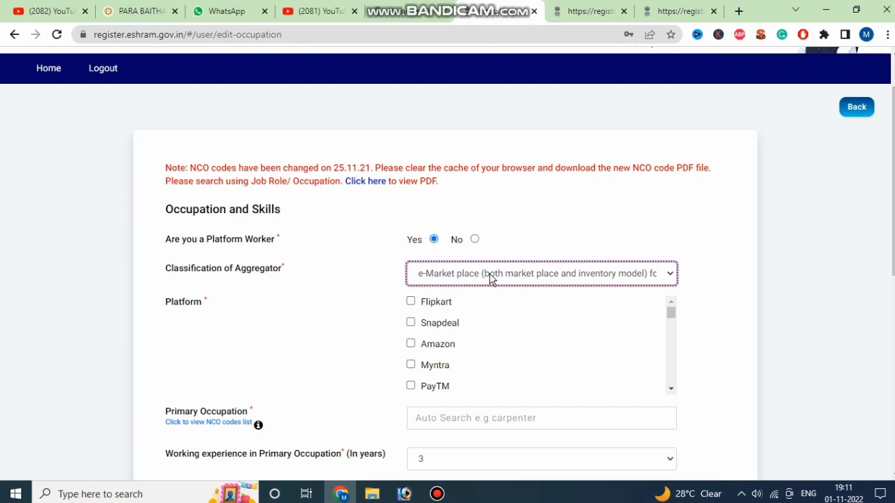
click(491, 279)
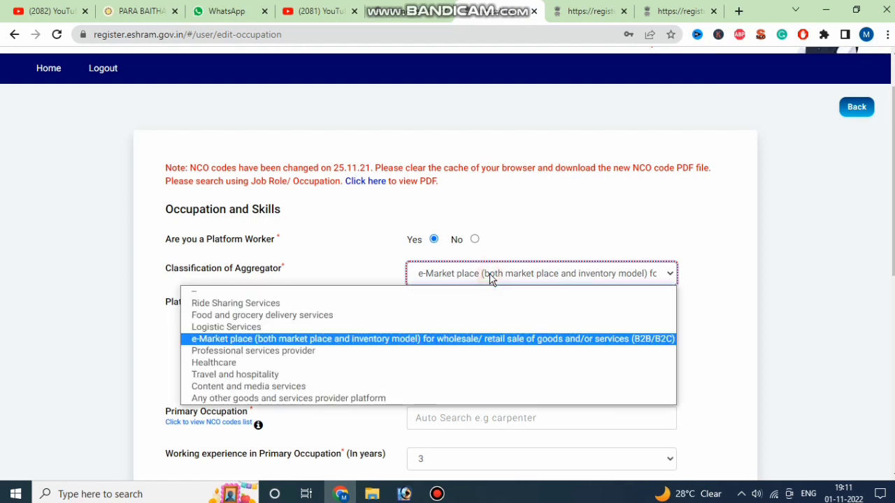
click(330, 351)
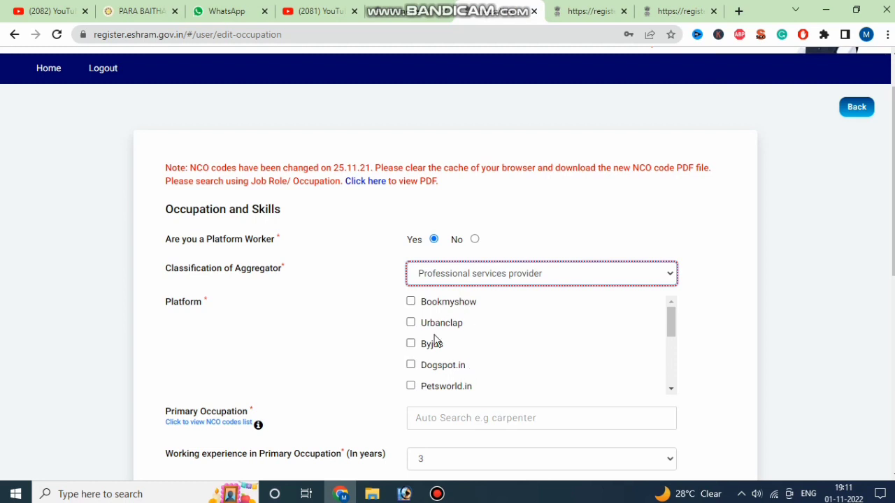
Try Healthcare and Travel and hospitality, then settle on Content and media services
click(476, 279)
click(261, 361)
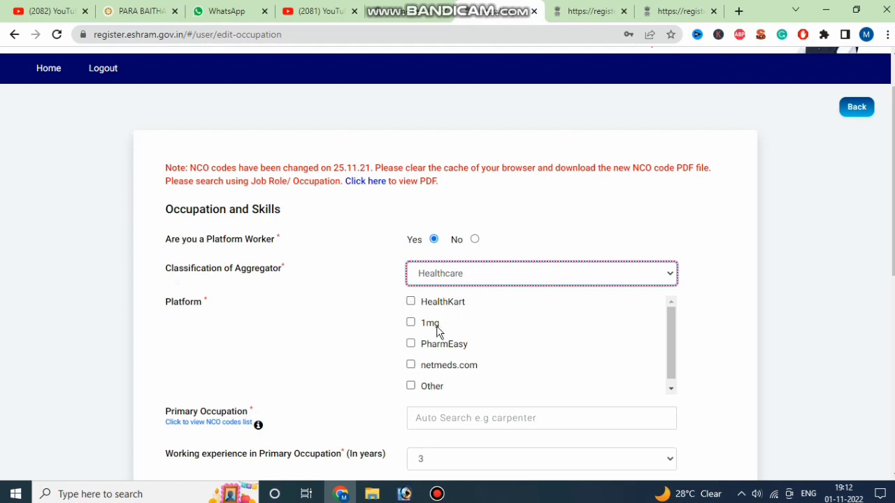
click(457, 277)
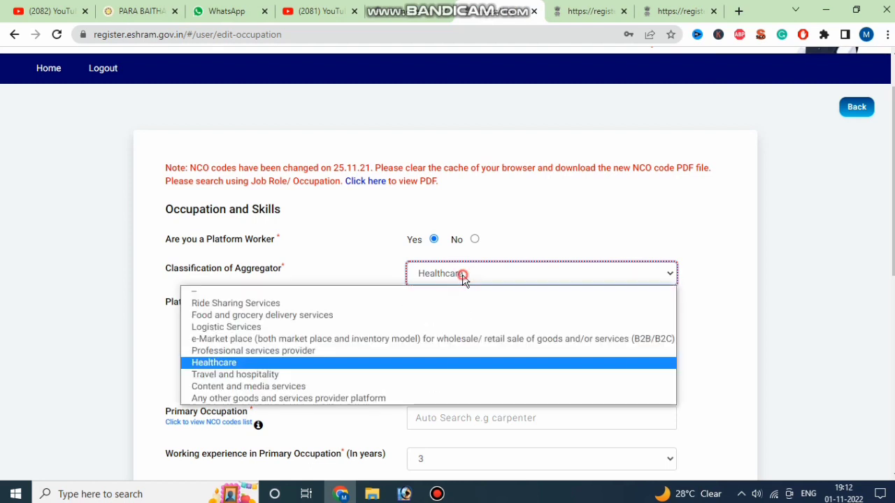
click(275, 377)
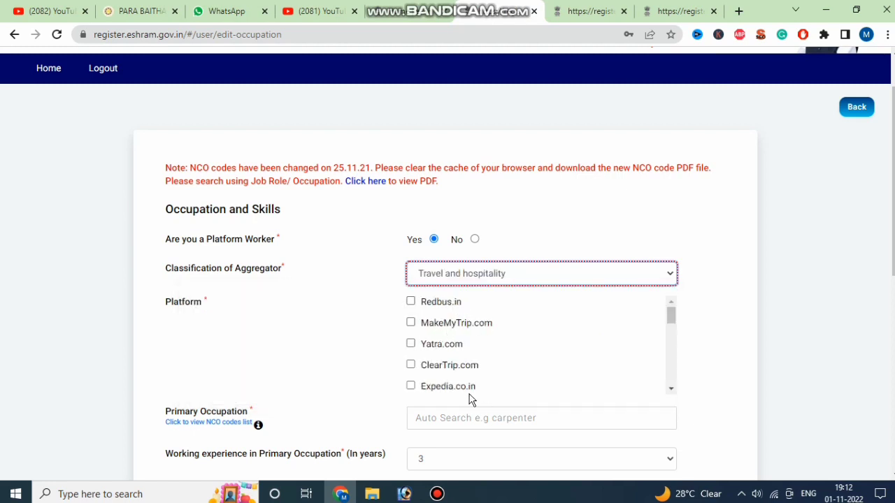
click(474, 273)
click(450, 374)
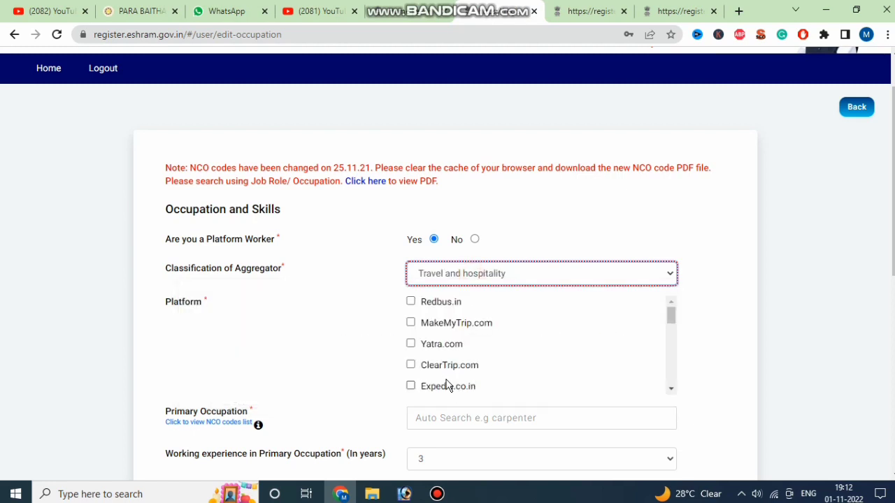
click(472, 276)
click(283, 385)
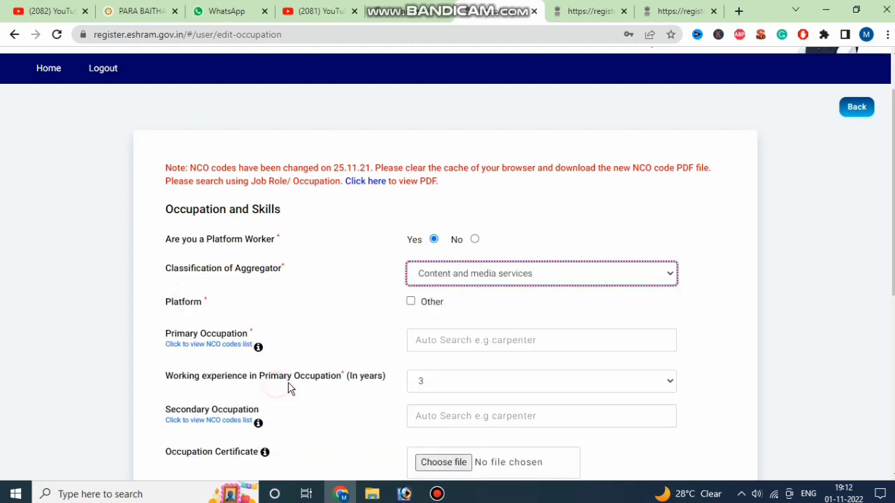
click(440, 278)
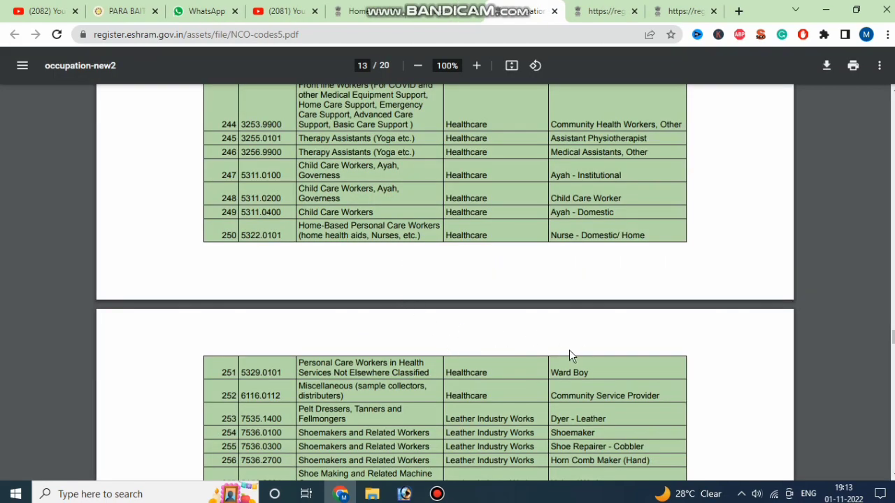
click(468, 19)
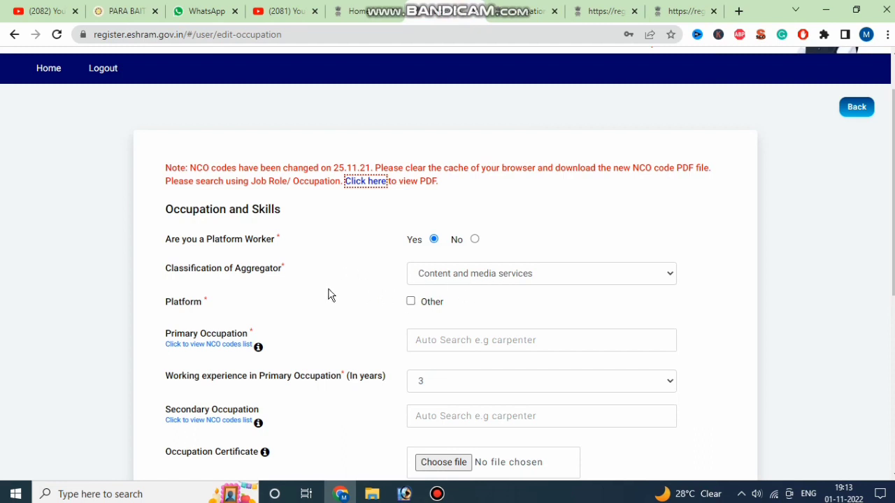
click(547, 185)
Tick Other, visit Platform Name and ID, then choose Any other goods and services provider platform
click(412, 302)
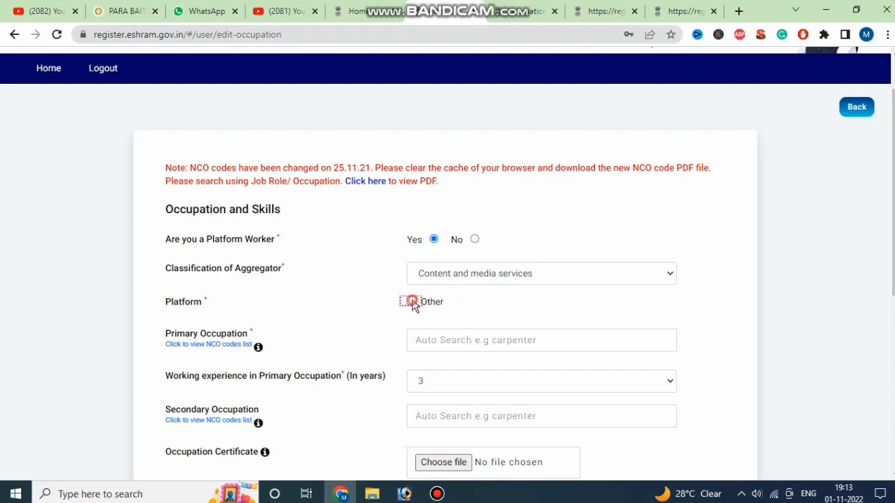
click(542, 305)
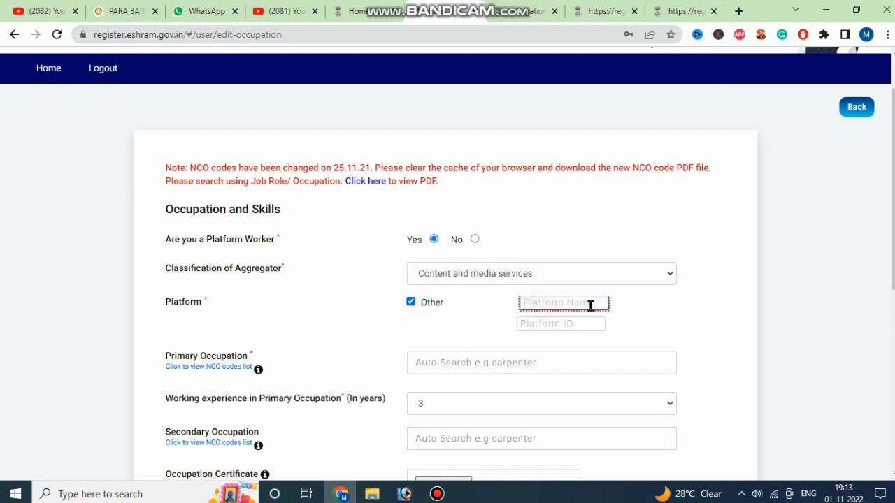
click(531, 324)
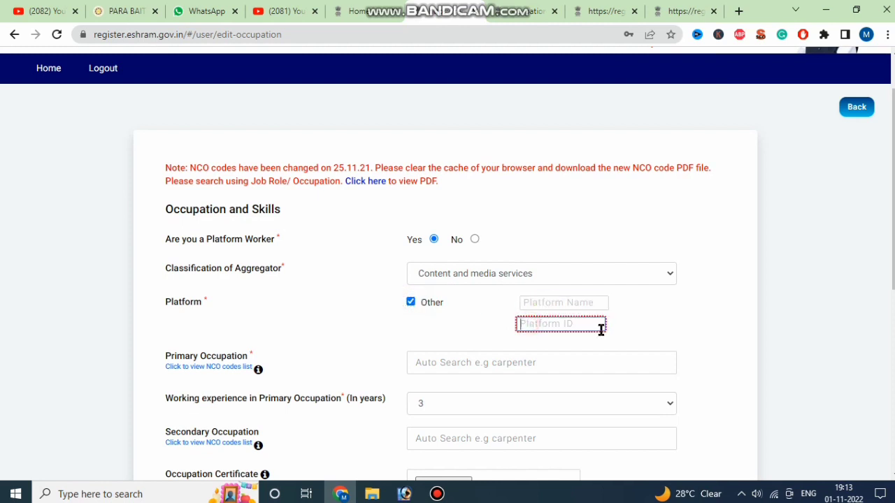
click(492, 274)
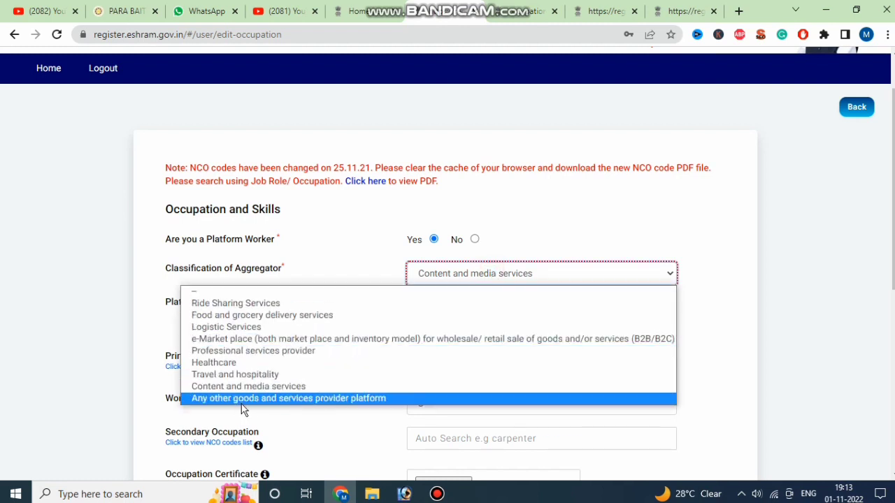
click(345, 398)
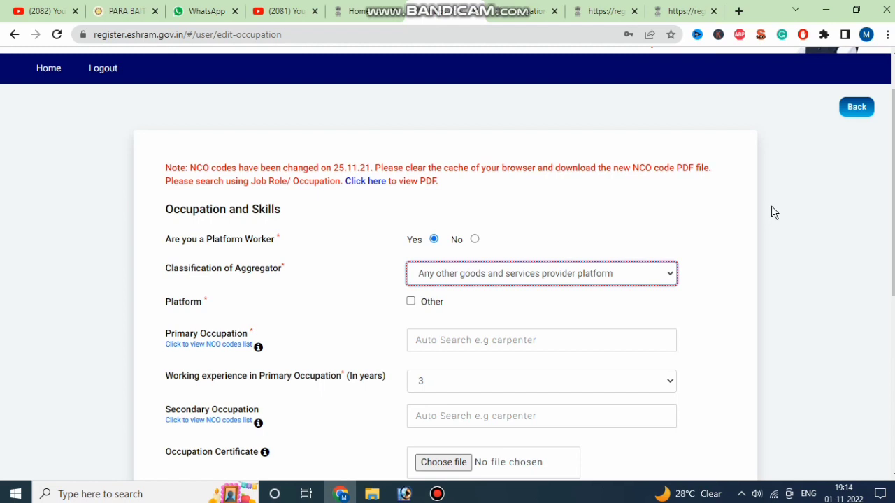
click(535, 274)
Choose Ride Sharing Services and, after trying OLA and UBER, leave only Rapido ticked
click(293, 304)
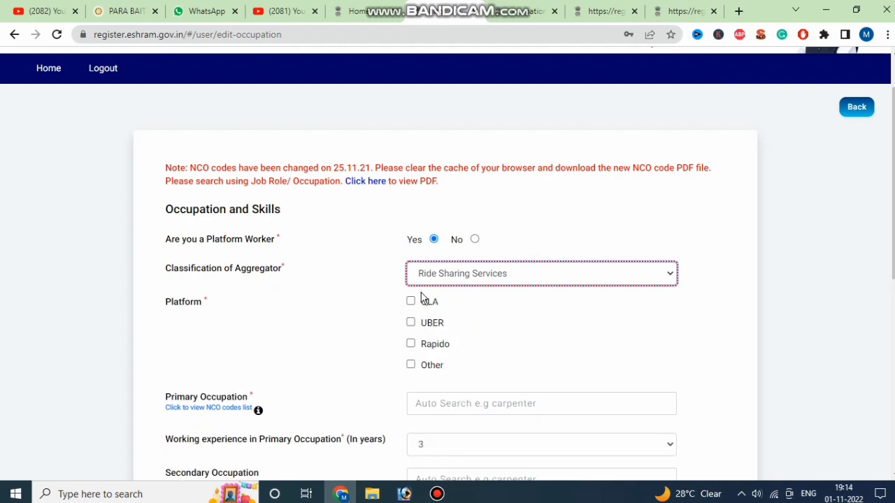
click(411, 303)
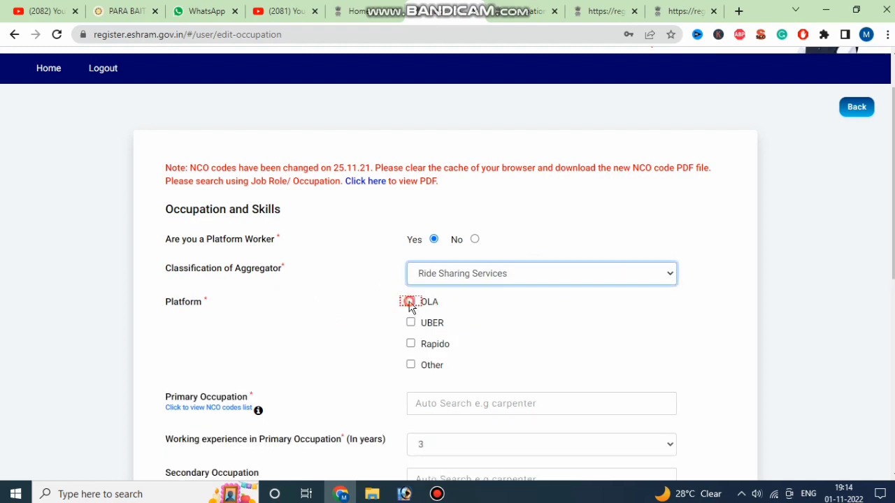
click(544, 305)
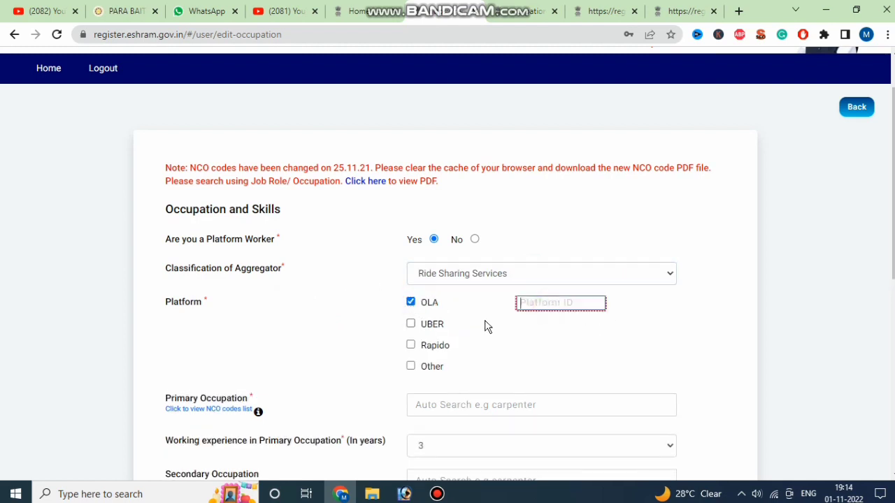
click(411, 325)
click(537, 324)
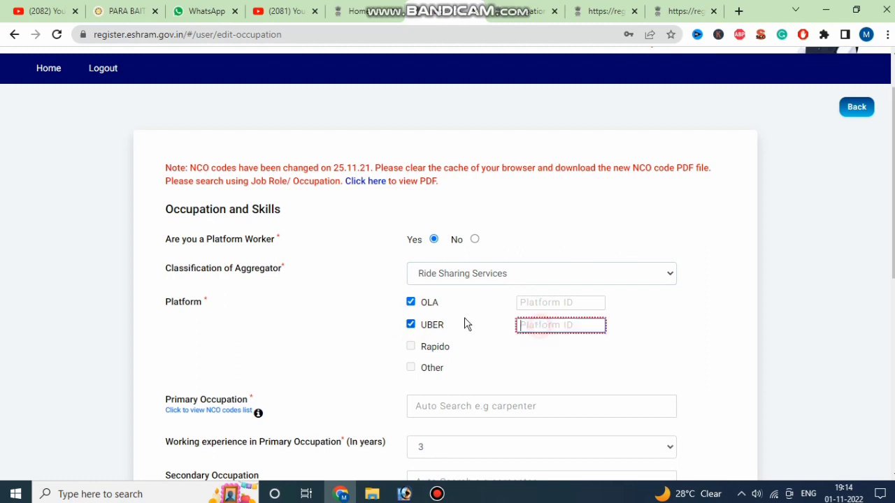
click(411, 302)
click(411, 346)
click(411, 323)
click(580, 345)
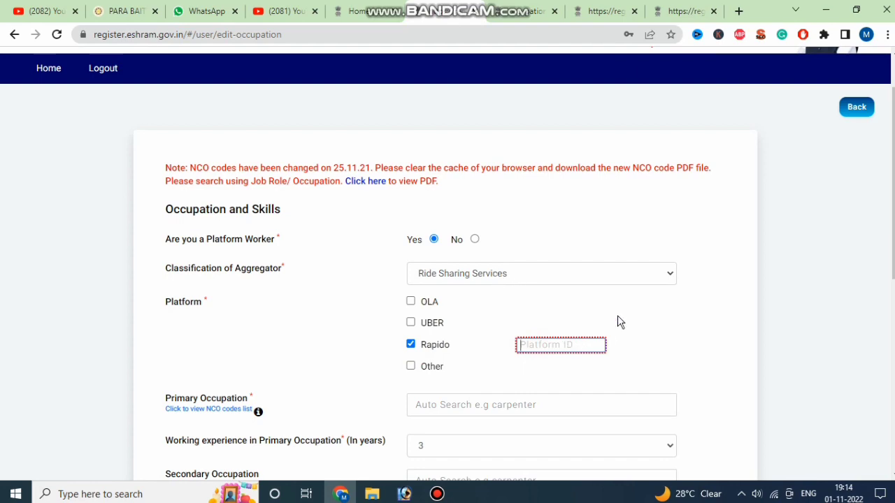
Untick Rapido and reset Classification of Aggregator to '--'
scroll(735, 367, down, 2)
scroll(664, 361, down, 3)
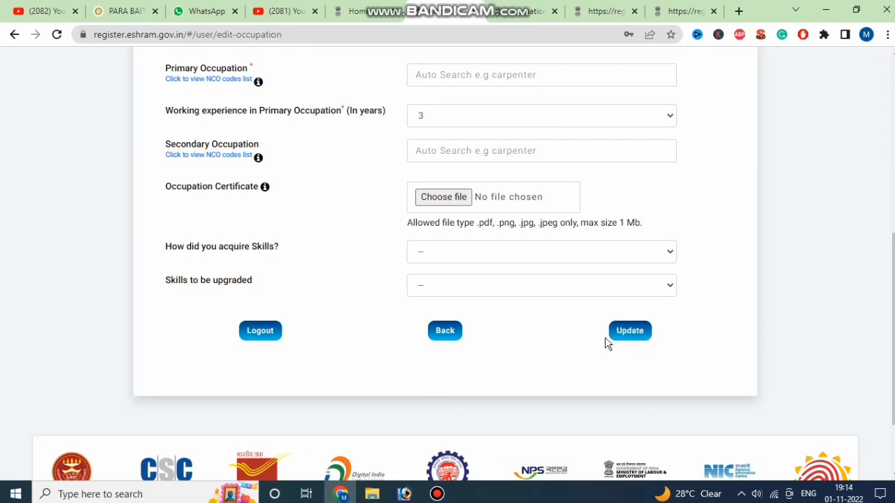
scroll(604, 343, up, 6)
click(410, 410)
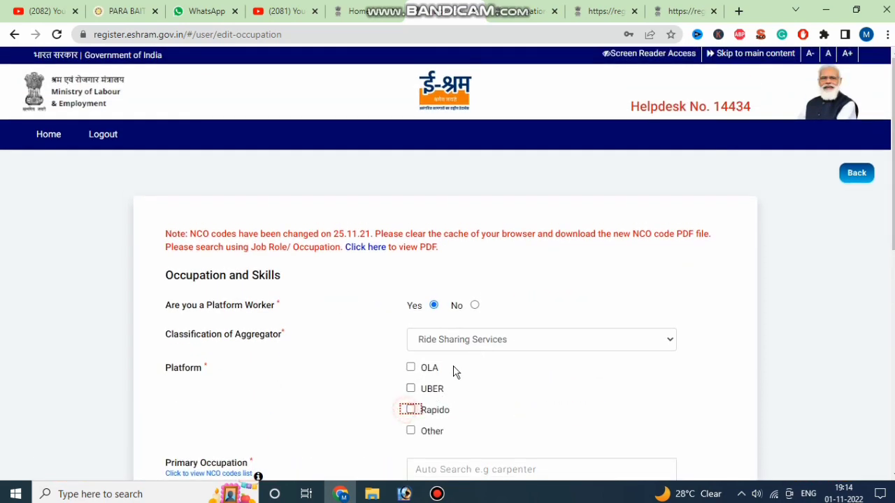
click(476, 339)
click(356, 360)
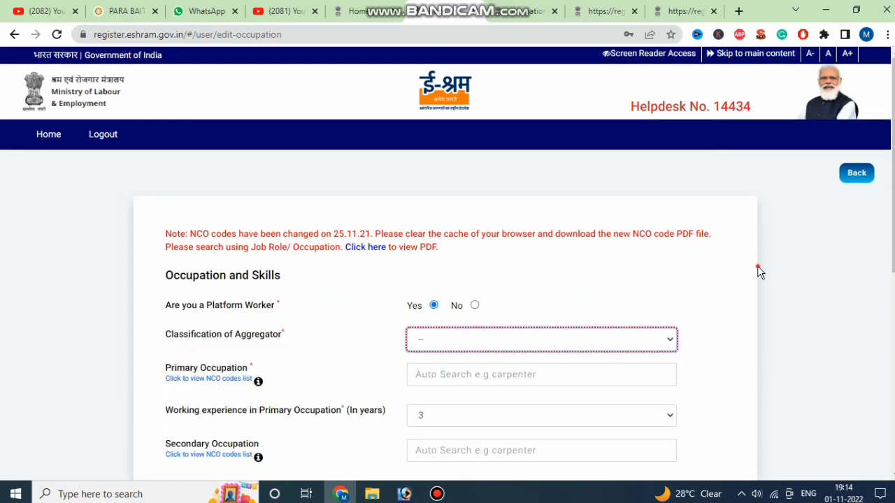
scroll(678, 283, down, 1)
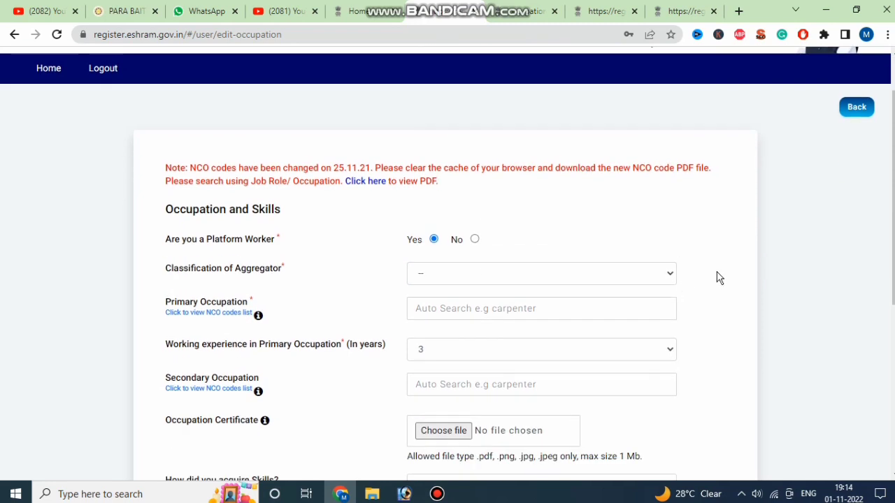
Choose Any other goods and services provider platform, then tick and untick Other
click(468, 276)
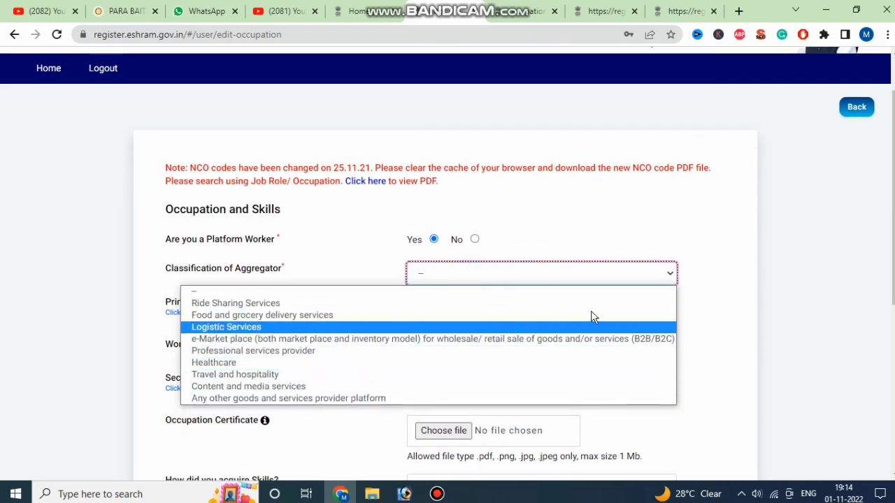
click(294, 398)
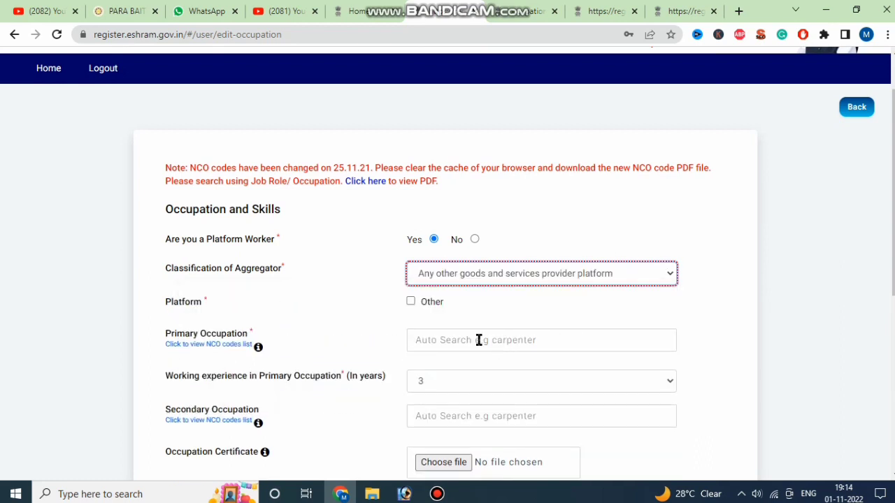
click(411, 302)
click(410, 302)
click(696, 225)
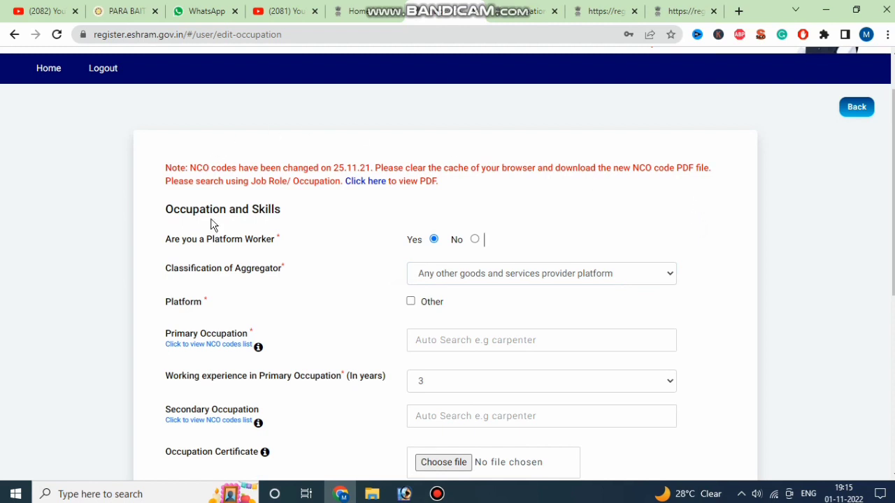
drag(182, 241, 283, 246)
click(283, 244)
scroll(685, 325, down, 1)
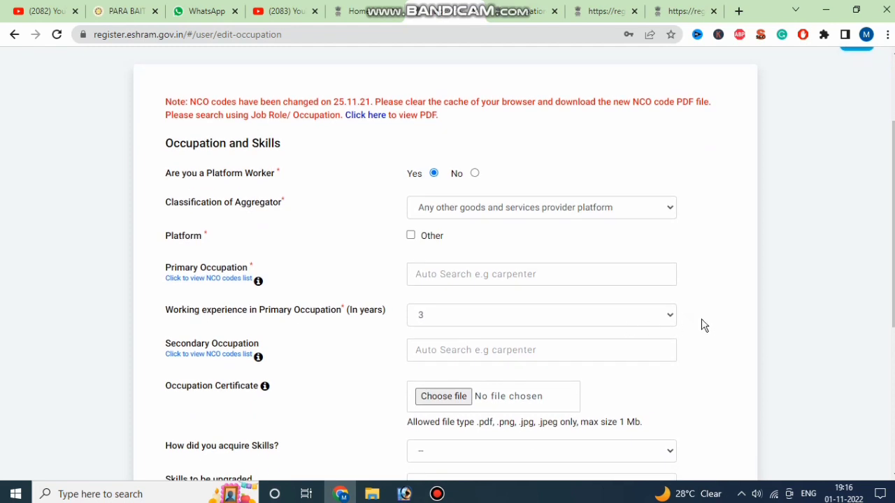
scroll(696, 335, up, 2)
scroll(695, 335, up, 1)
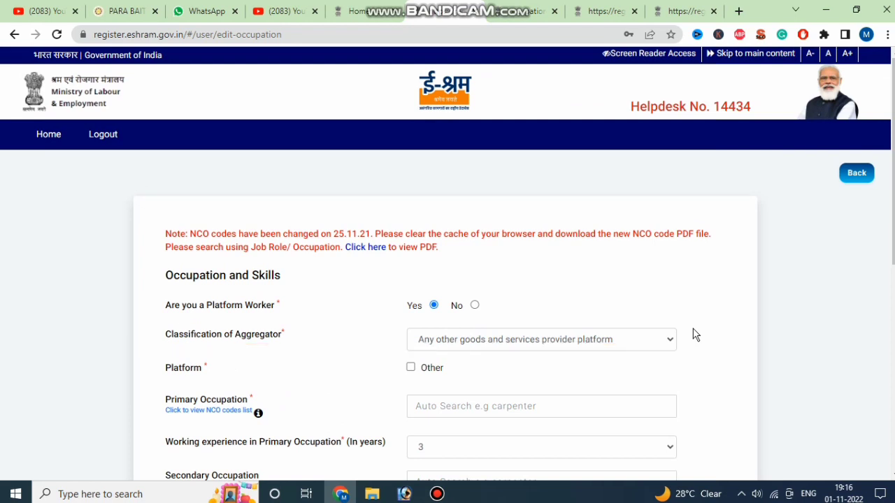
Tick Other as the platform, go to Platform Name, then open Bandicam to stop recording
scroll(357, 353, down, 1)
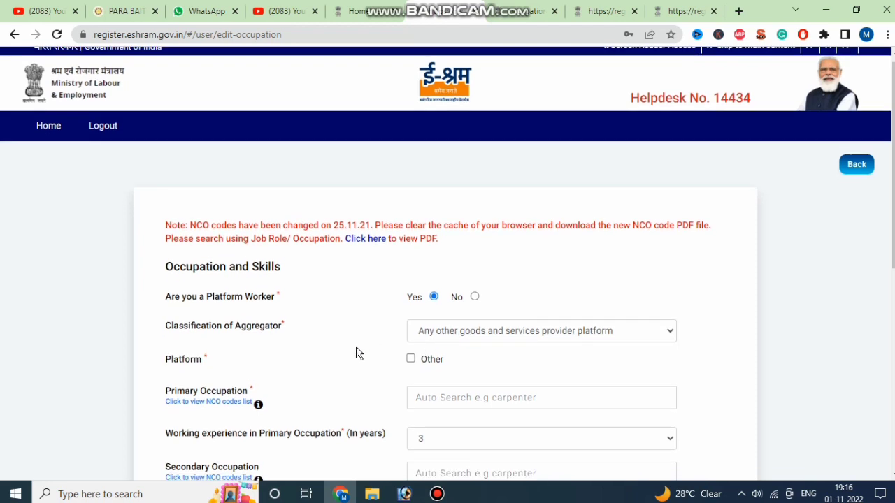
click(411, 302)
click(565, 304)
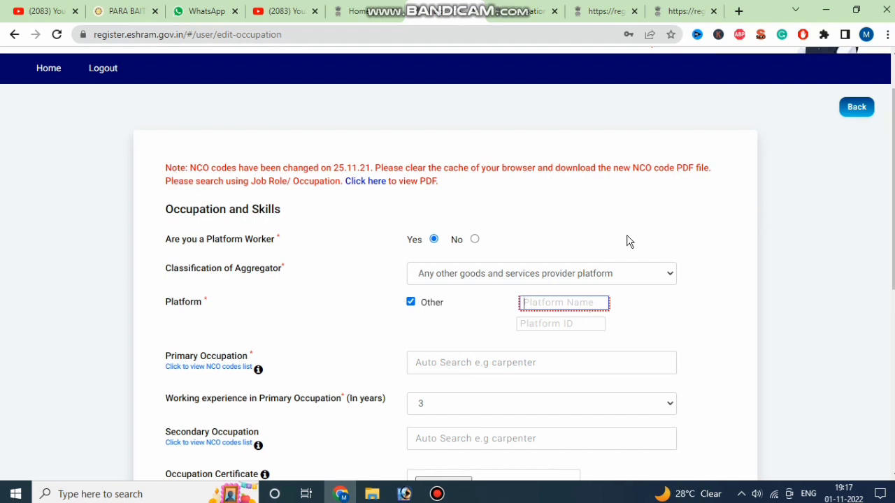
click(437, 494)
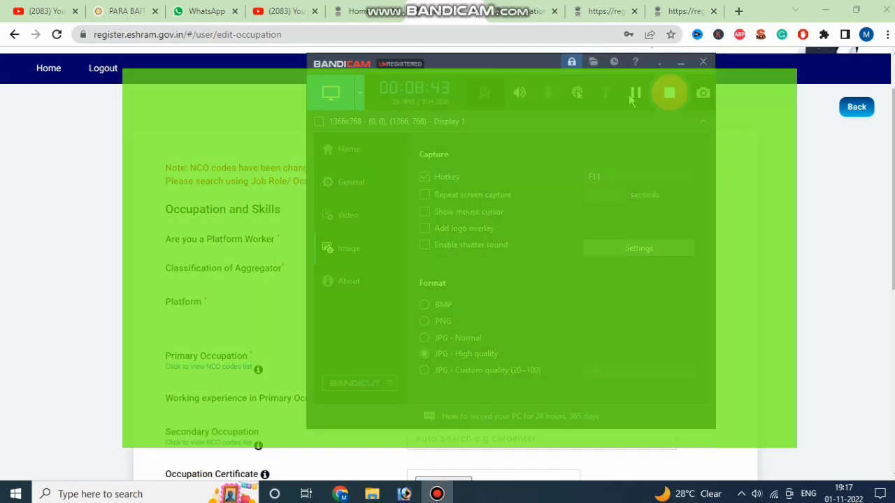